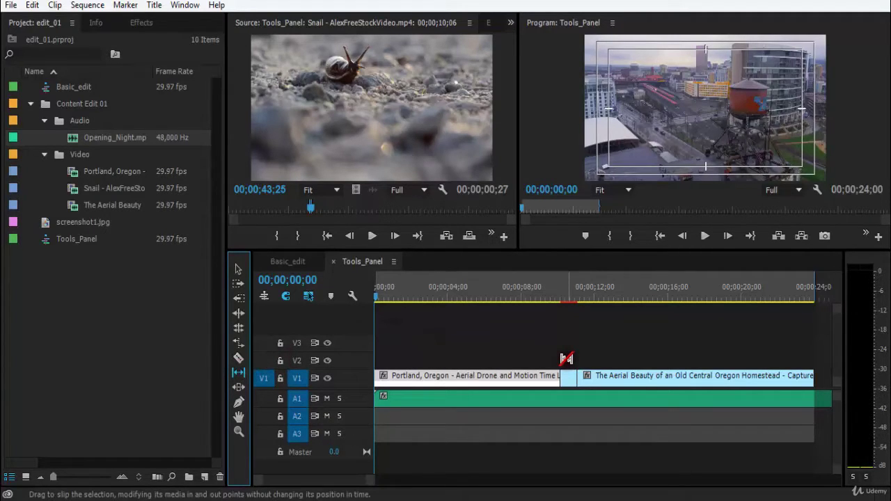
# - Slip the opening Portland clip's source frames later on V1, previewing frames in the Program monitor
pyautogui.click(429, 375)
pyautogui.moveTo(430, 375); pyautogui.dragTo(443, 375)
pyautogui.moveTo(382, 299)
pyautogui.mouseDown()
pyautogui.moveTo(403, 294)
pyautogui.moveTo(357, 291)
pyautogui.mouseUp()
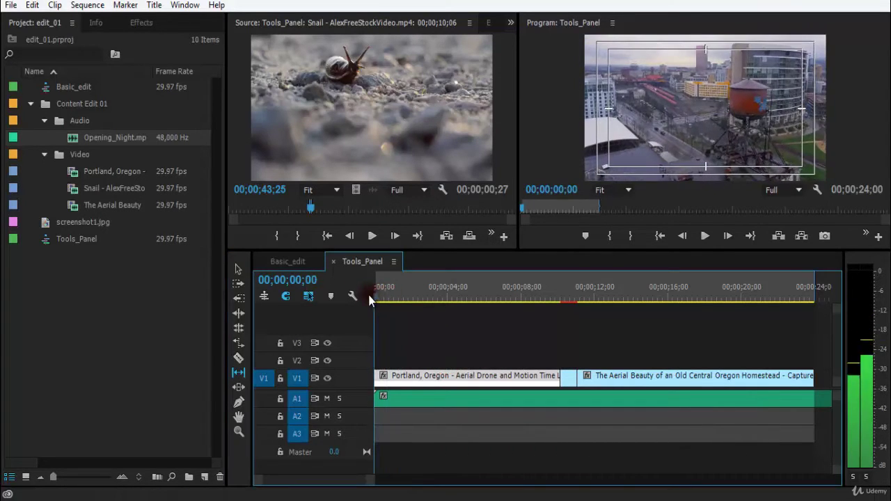
pyautogui.moveTo(471, 378); pyautogui.dragTo(458, 377)
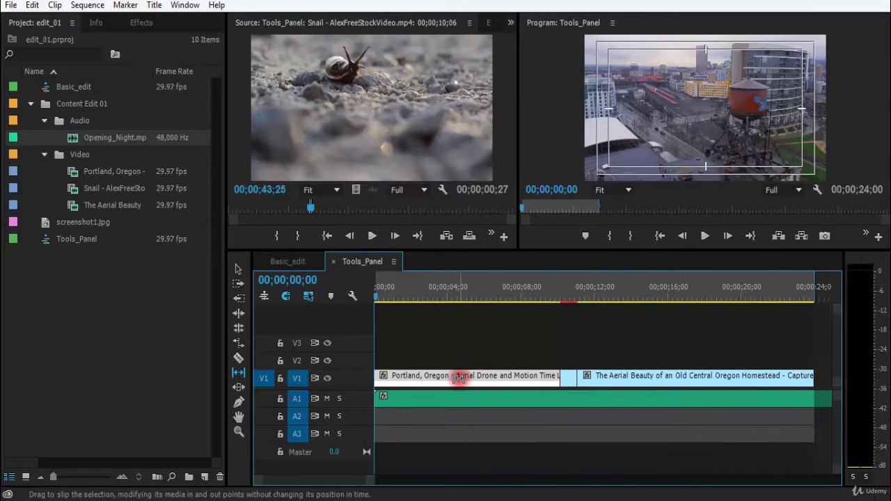
pyautogui.moveTo(459, 376); pyautogui.dragTo(499, 378)
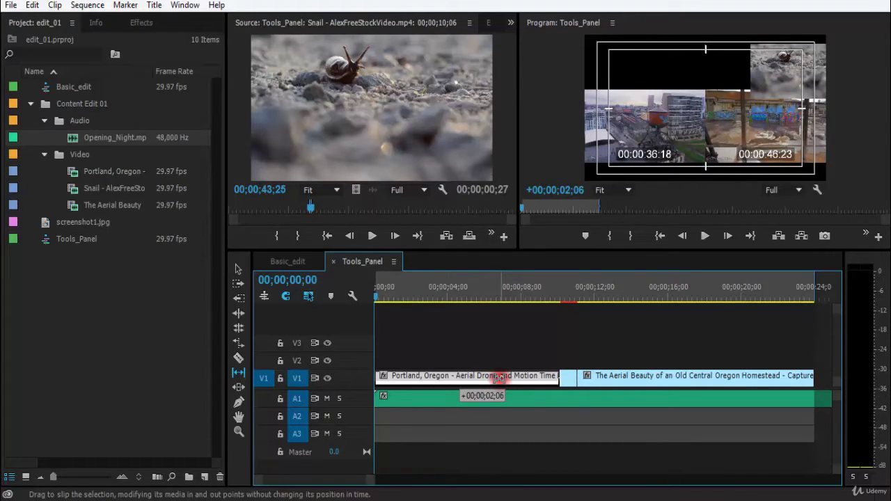
pyautogui.moveTo(504, 376)
pyautogui.mouseDown()
pyautogui.moveTo(494, 376)
pyautogui.moveTo(505, 376)
pyautogui.mouseUp()
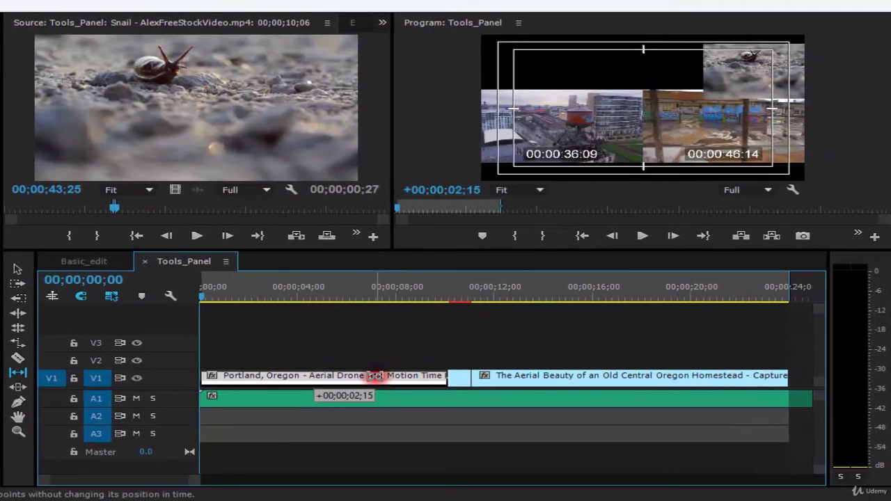
pyautogui.moveTo(375, 376); pyautogui.dragTo(375, 376)
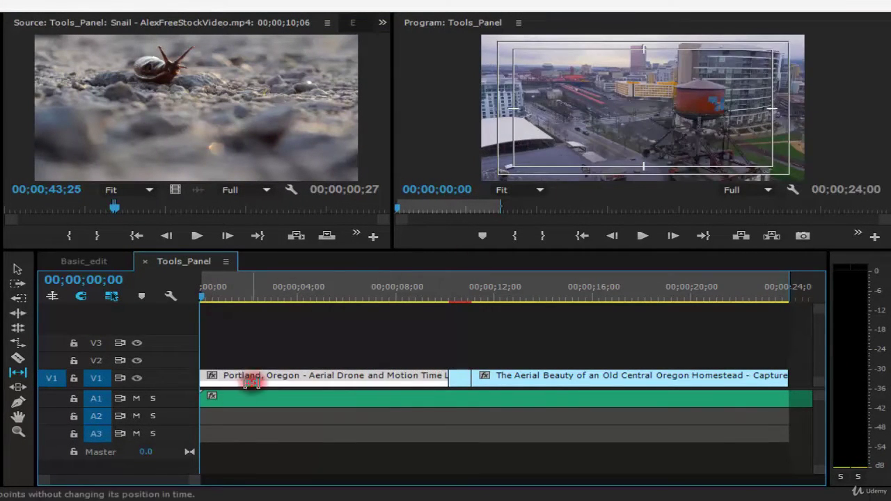
# - Slip the Portland footage further, about 4 seconds 22 frames, so it opens on the orange-lit bridge shot
pyautogui.moveTo(250, 377); pyautogui.dragTo(271, 377)
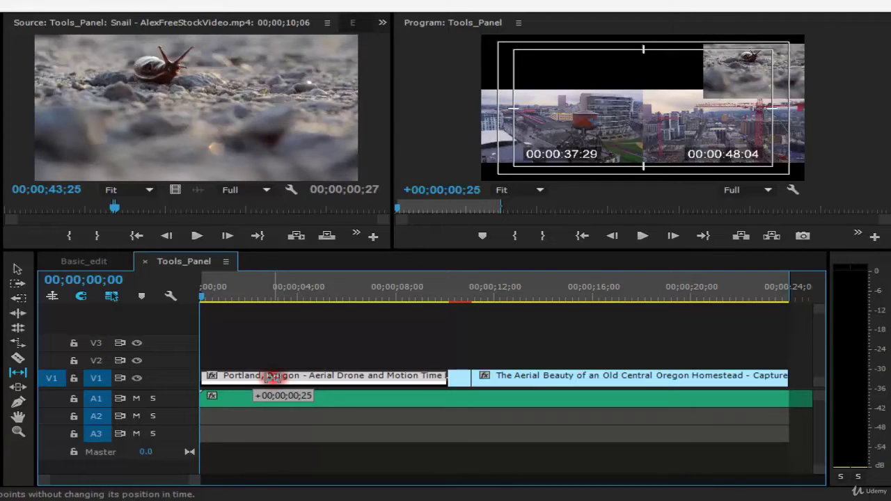
pyautogui.moveTo(271, 377); pyautogui.dragTo(368, 377)
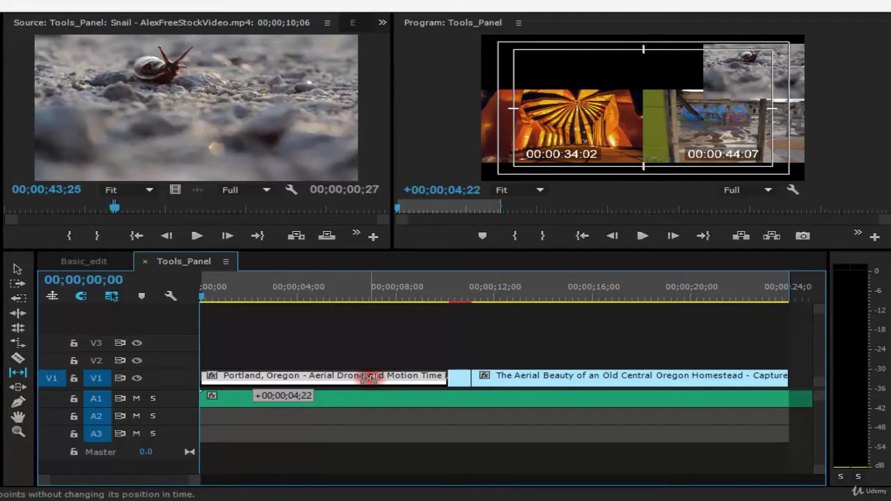
pyautogui.moveTo(369, 377); pyautogui.dragTo(369, 376)
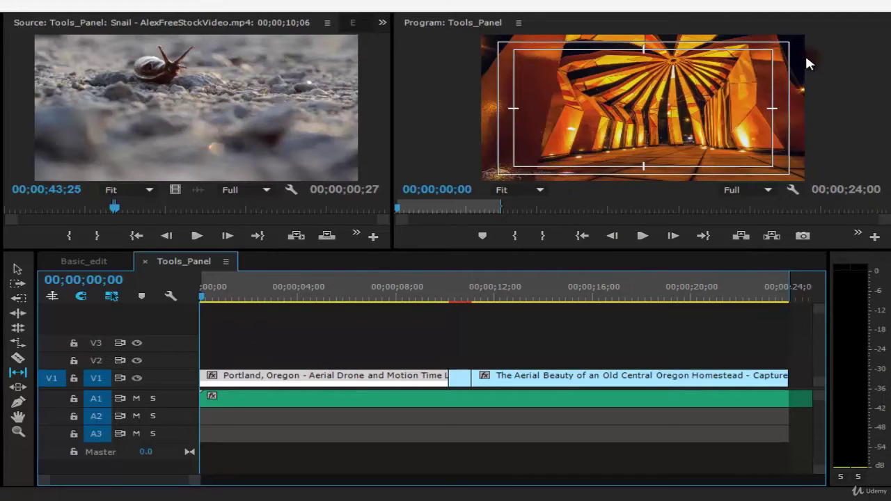
pyautogui.click(642, 239)
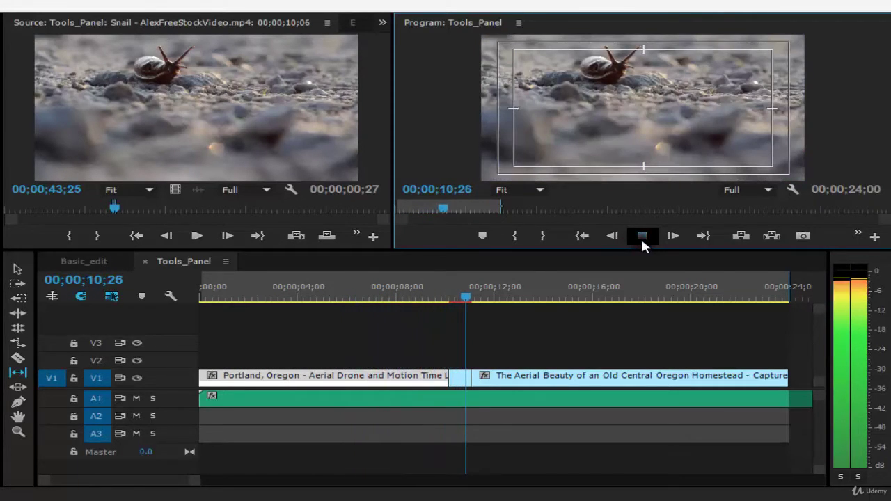
pyautogui.moveTo(467, 297); pyautogui.dragTo(336, 300)
pyautogui.click(328, 298)
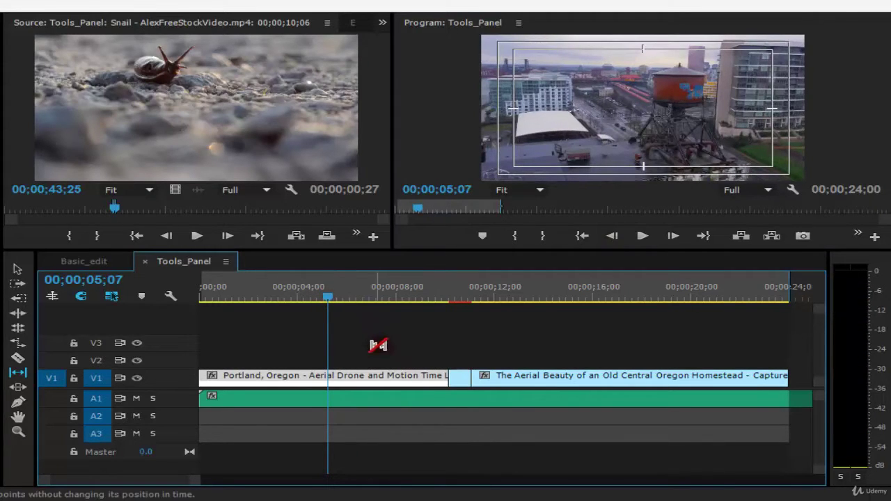
pyautogui.click(387, 375)
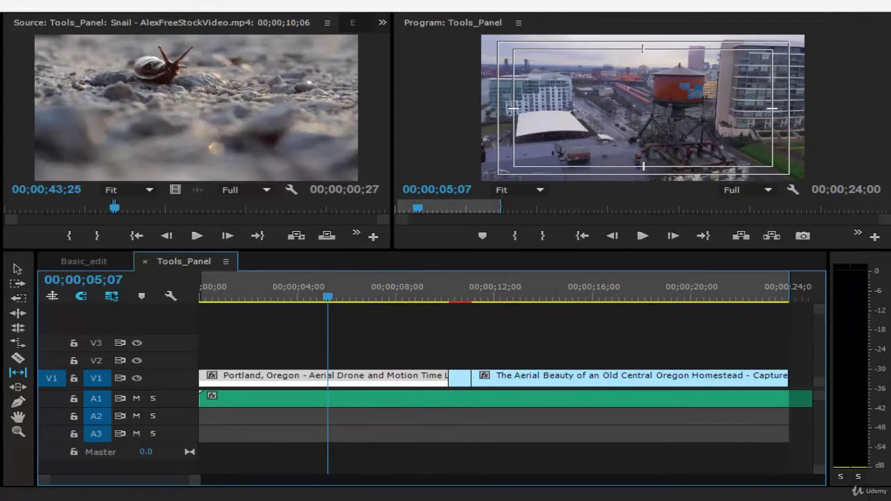
pyautogui.click(394, 370)
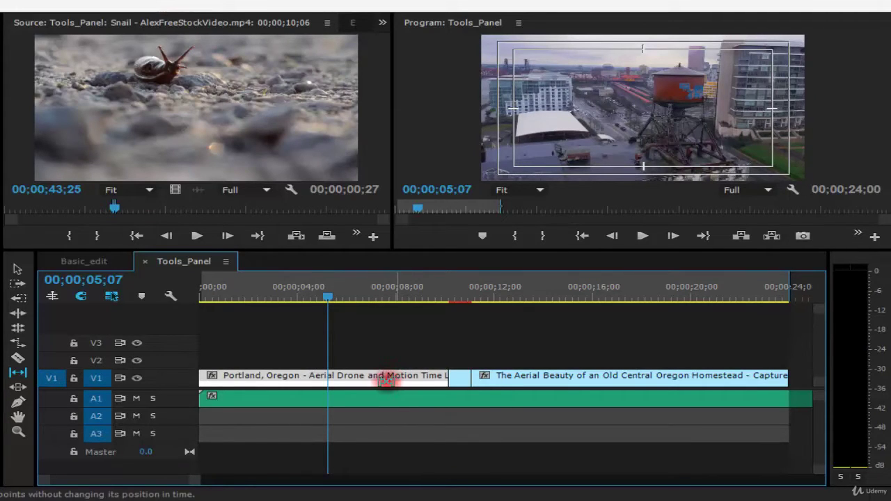
pyautogui.moveTo(324, 294)
pyautogui.mouseDown()
pyautogui.moveTo(302, 293)
pyautogui.moveTo(343, 296)
pyautogui.moveTo(316, 295)
pyautogui.mouseUp()
pyautogui.click(262, 304)
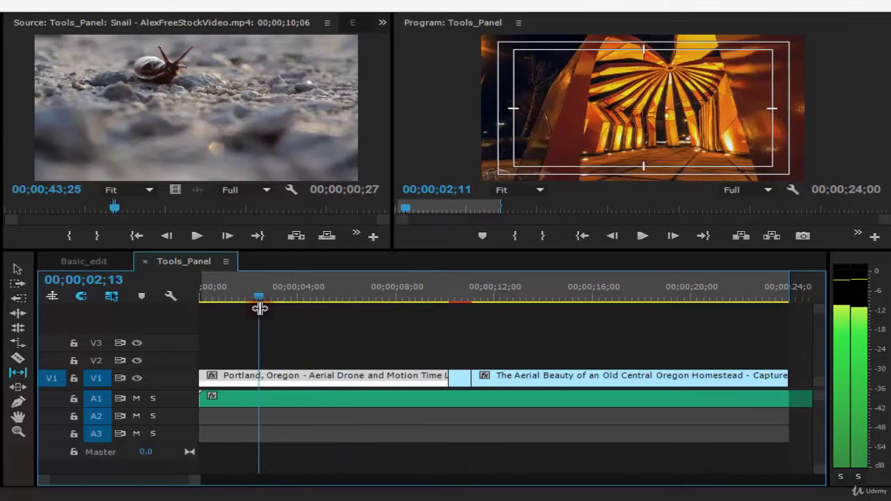
pyautogui.click(334, 297)
pyautogui.moveTo(328, 291)
pyautogui.mouseDown()
pyautogui.moveTo(184, 309)
pyautogui.moveTo(304, 315)
pyautogui.moveTo(315, 312)
pyautogui.moveTo(322, 288)
pyautogui.moveTo(357, 291)
pyautogui.moveTo(244, 310)
pyautogui.moveTo(336, 309)
pyautogui.mouseUp()
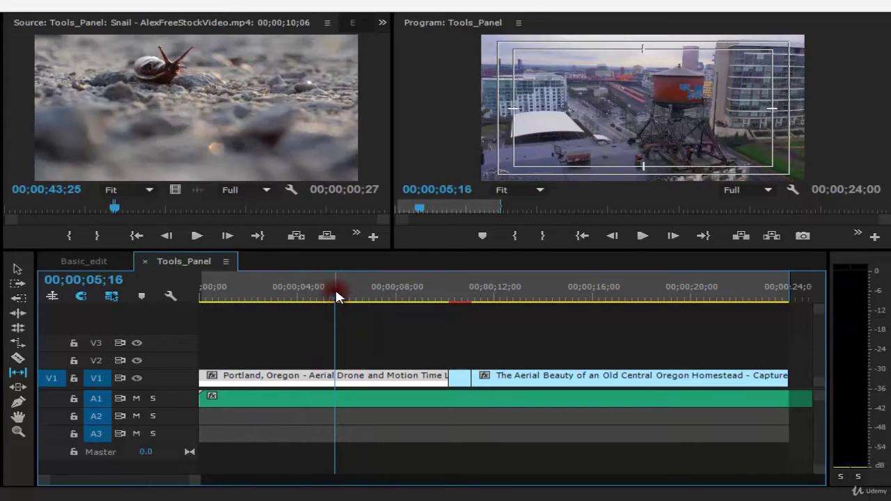
pyautogui.moveTo(336, 297)
pyautogui.mouseDown()
pyautogui.moveTo(224, 295)
pyautogui.moveTo(278, 304)
pyautogui.mouseUp()
pyautogui.moveTo(339, 292); pyautogui.dragTo(379, 296)
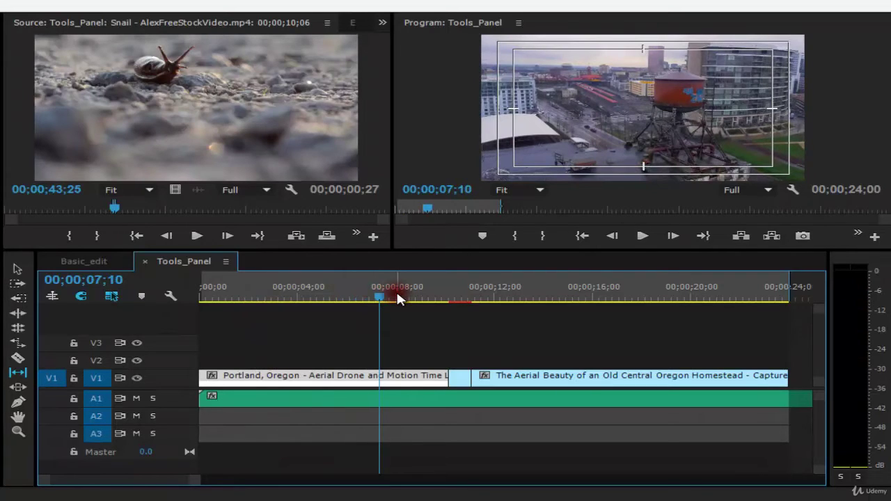
pyautogui.moveTo(399, 298)
pyautogui.mouseDown()
pyautogui.moveTo(464, 297)
pyautogui.moveTo(247, 300)
pyautogui.moveTo(311, 302)
pyautogui.mouseUp()
pyautogui.moveTo(784, 294)
pyautogui.mouseDown()
pyautogui.moveTo(775, 294)
pyautogui.moveTo(786, 295)
pyautogui.mouseUp()
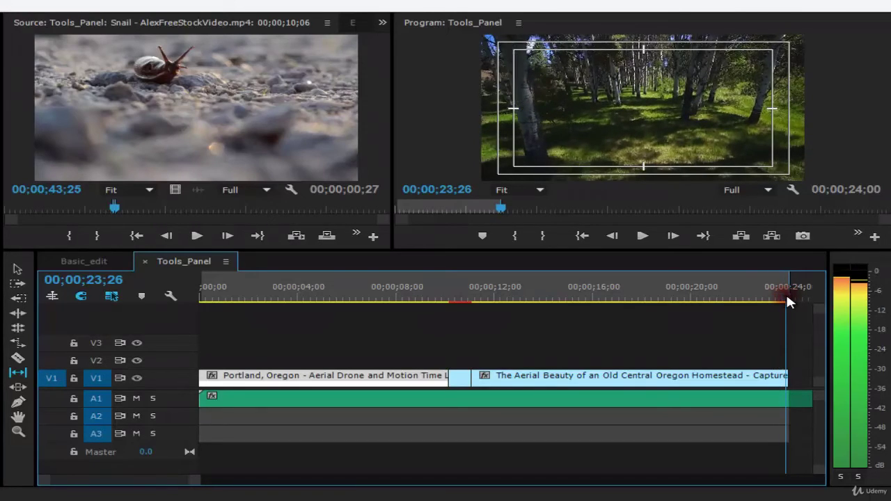
pyautogui.moveTo(465, 298)
pyautogui.mouseDown()
pyautogui.moveTo(497, 295)
pyautogui.moveTo(474, 296)
pyautogui.mouseUp()
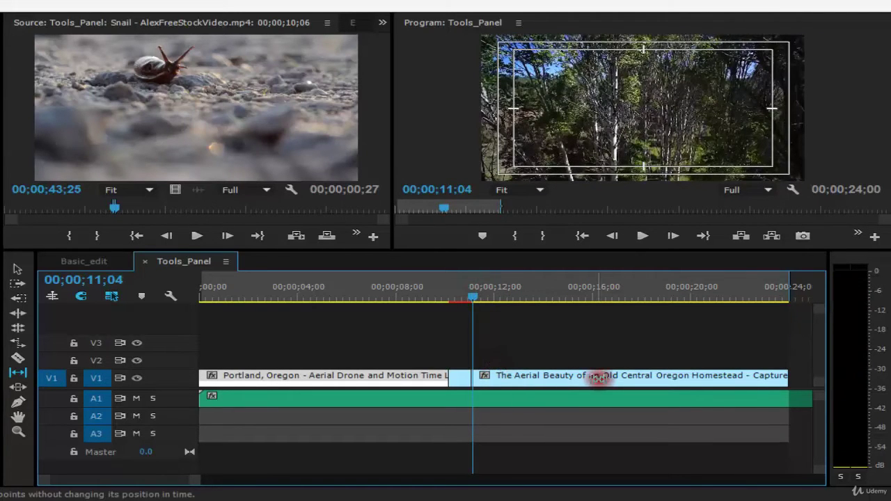
# - Slip the final homestead clip's content earlier and play back from the Snail clip onward
pyautogui.moveTo(598, 378); pyautogui.dragTo(561, 375)
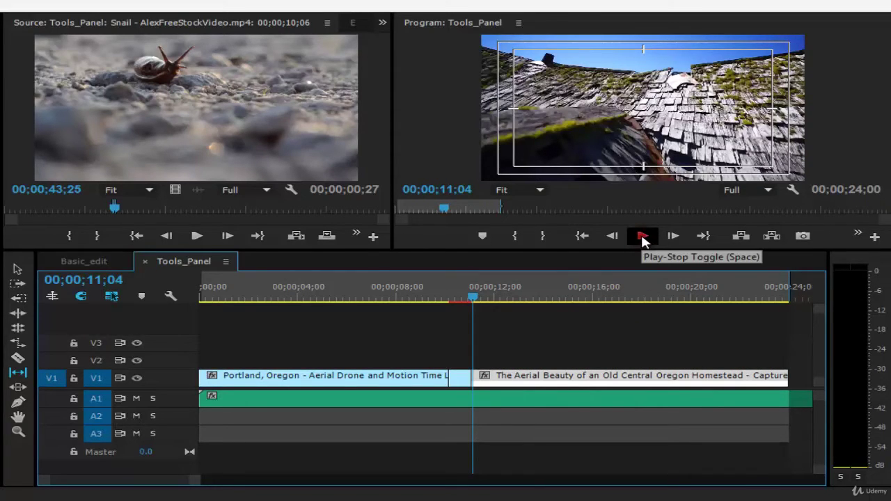
pyautogui.click(641, 238)
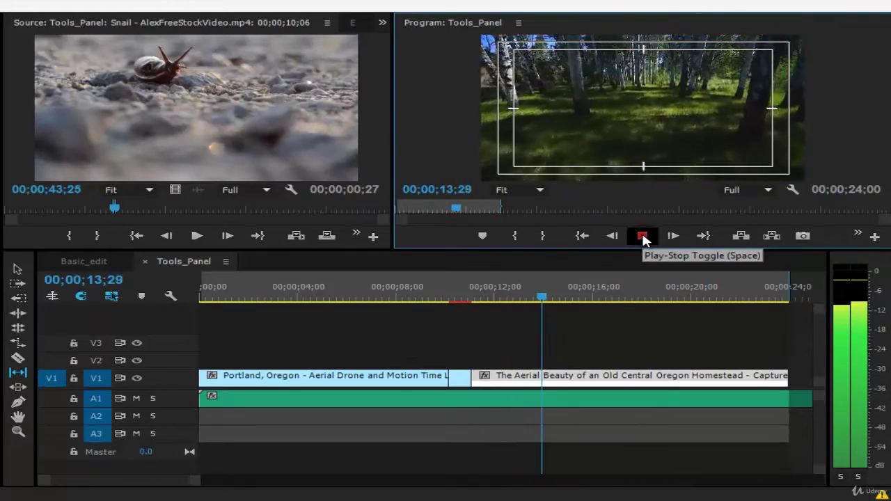
pyautogui.moveTo(484, 291); pyautogui.dragTo(759, 298)
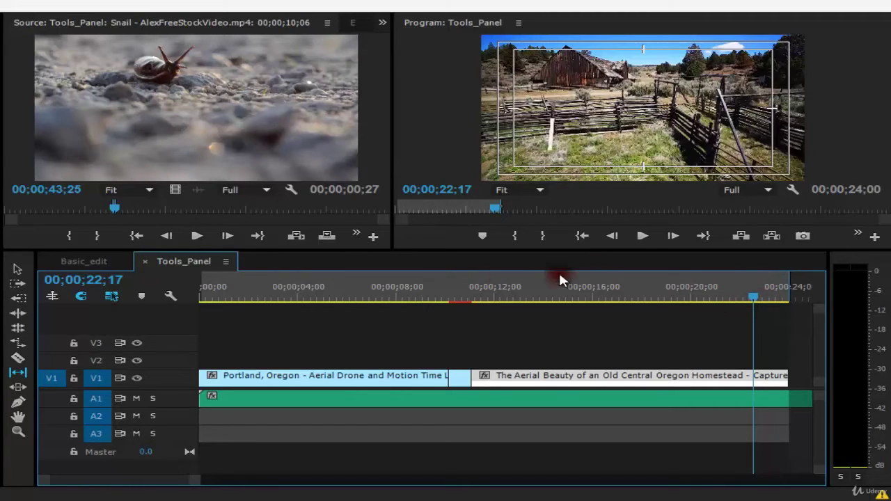
# - Slip the homestead clip about 1 second 9 frames to the shingled-roof footage, review it, and return to the start
pyautogui.click(479, 296)
pyautogui.moveTo(493, 376)
pyautogui.mouseDown()
pyautogui.moveTo(636, 376)
pyautogui.moveTo(572, 375)
pyautogui.moveTo(601, 376)
pyautogui.mouseUp()
pyautogui.click(641, 236)
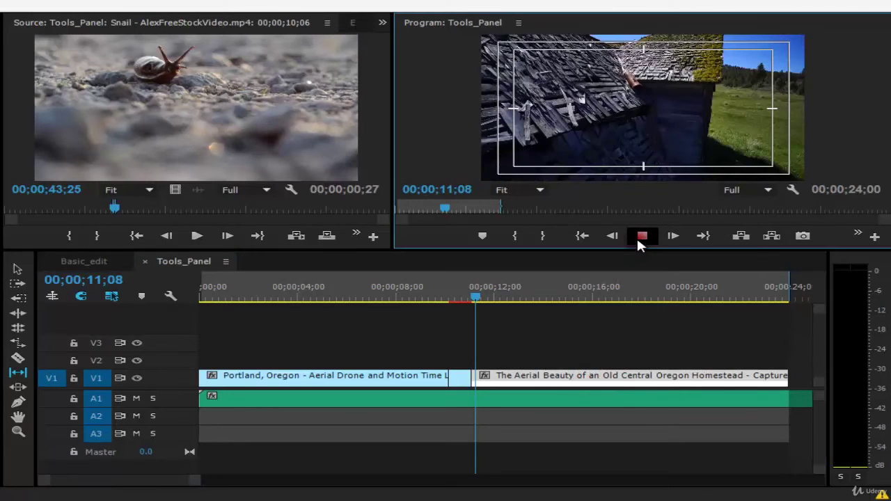
pyautogui.click(640, 236)
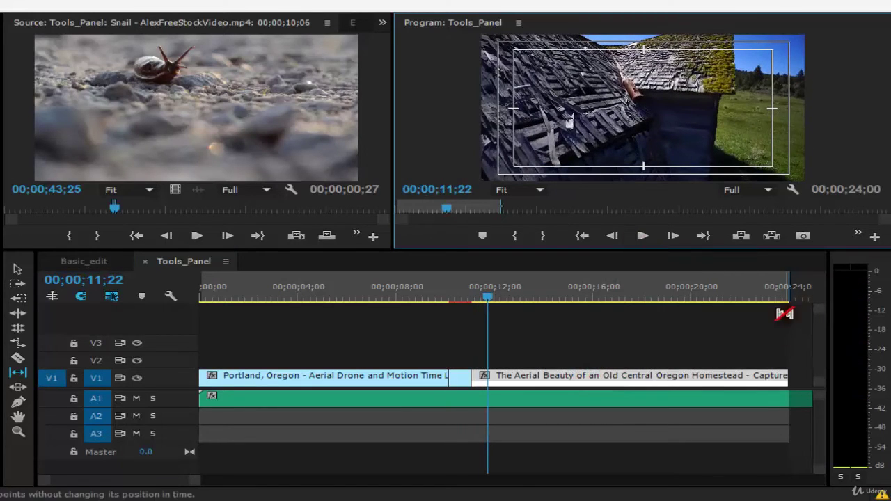
pyautogui.press('Home')
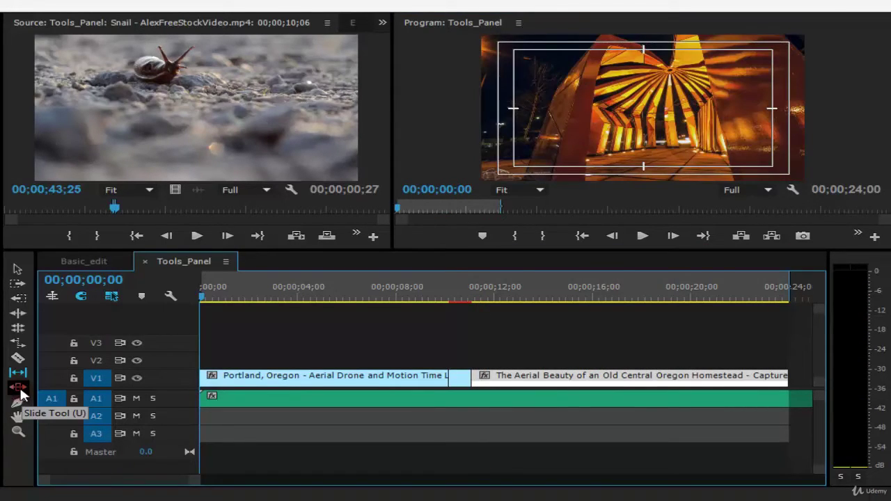
# - Activate the Slide Tool and zoom the timeline in and out around the 10-second Snail clip
pyautogui.click(20, 391)
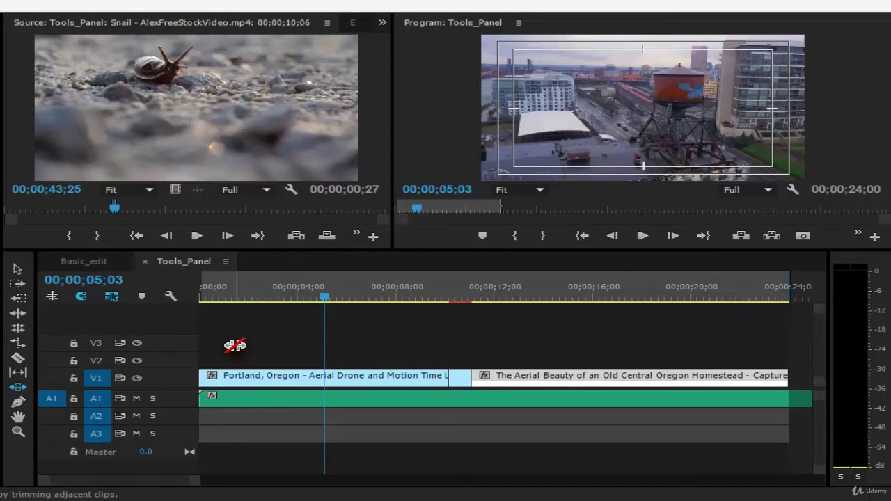
pyautogui.click(313, 295)
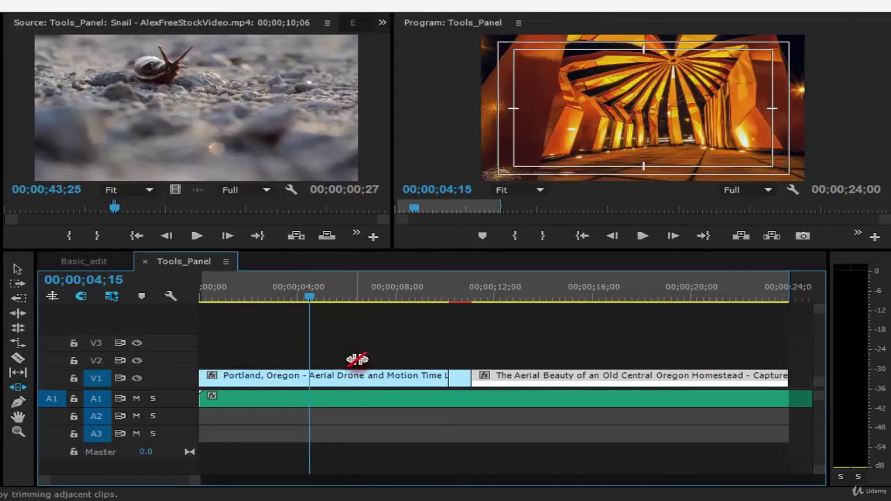
pyautogui.click(15, 387)
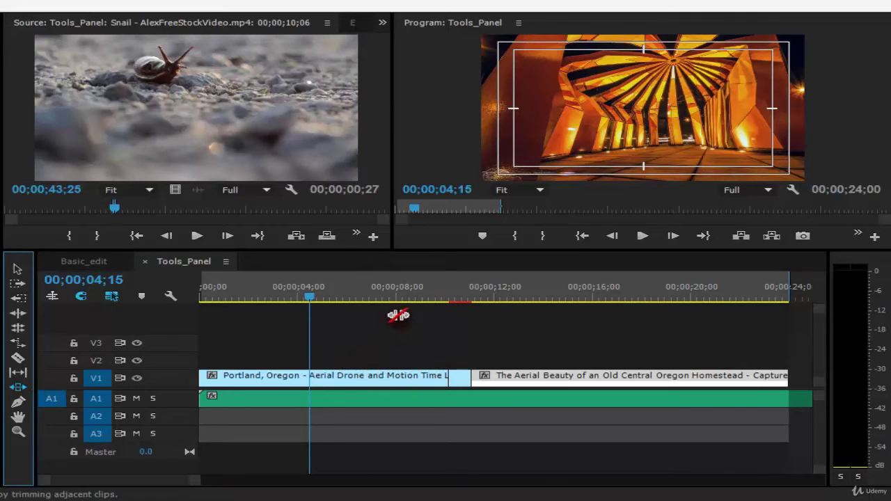
pyautogui.moveTo(430, 293)
pyautogui.mouseDown()
pyautogui.moveTo(420, 294)
pyautogui.moveTo(444, 294)
pyautogui.mouseUp()
pyautogui.press('=')
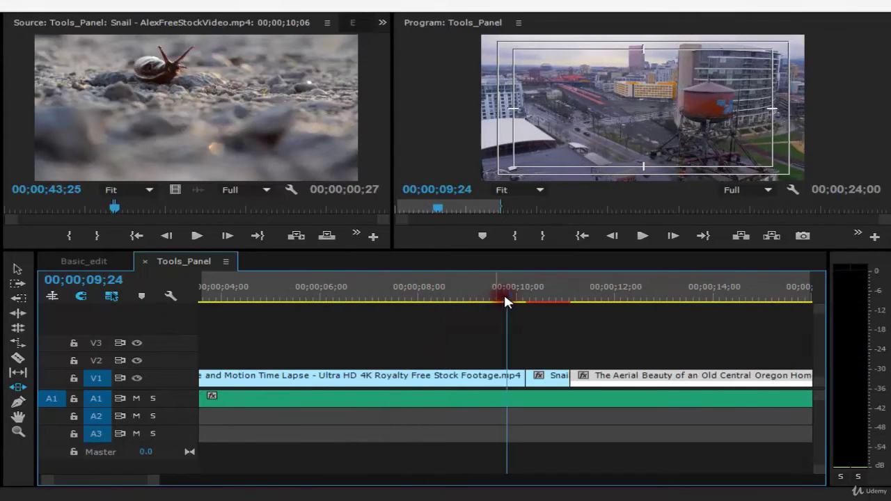
pyautogui.moveTo(505, 294)
pyautogui.mouseDown()
pyautogui.moveTo(533, 297)
pyautogui.moveTo(513, 296)
pyautogui.mouseUp()
pyautogui.press('-')
# - Test trims at the Portland–Snail edit point, then select the short Snail clip at 10;01
pyautogui.moveTo(519, 385); pyautogui.dragTo(443, 380)
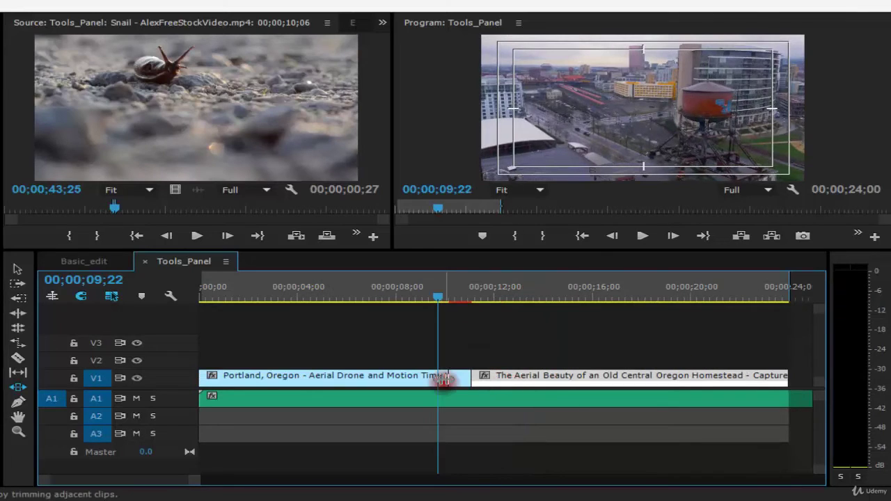
pyautogui.click(443, 380)
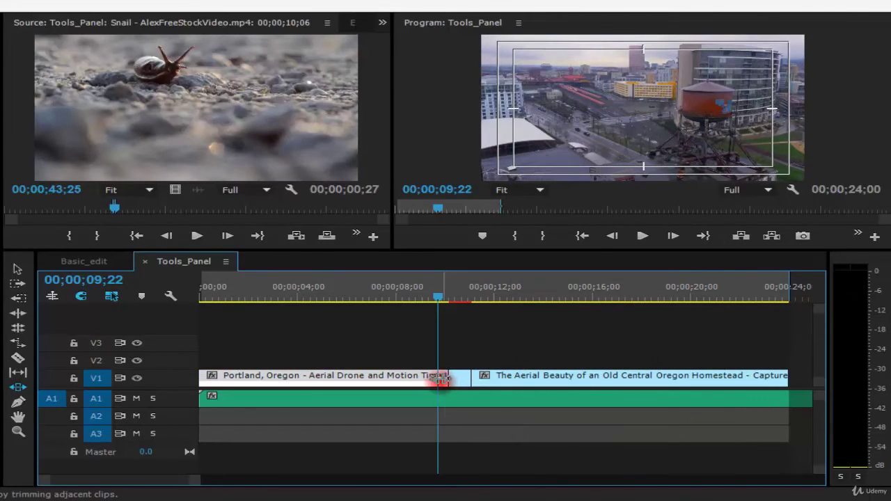
pyautogui.moveTo(440, 379); pyautogui.dragTo(438, 381)
pyautogui.click(462, 381)
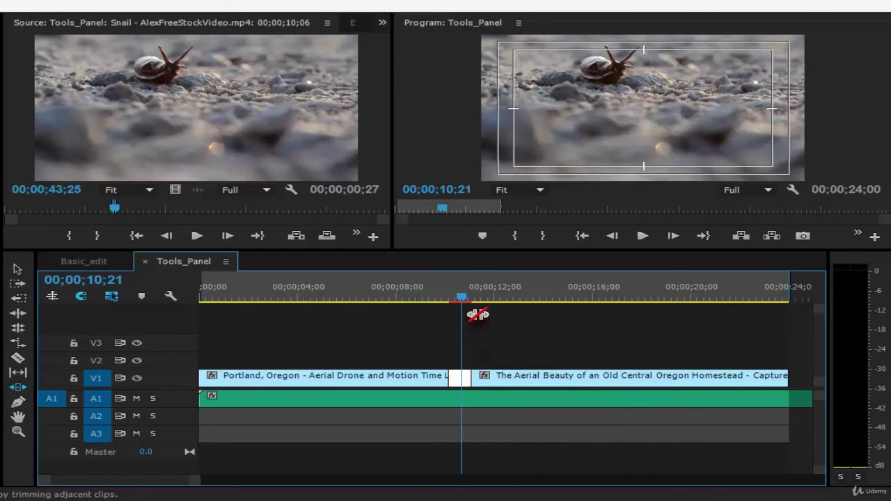
pyautogui.moveTo(463, 298); pyautogui.dragTo(445, 297)
pyautogui.click(460, 381)
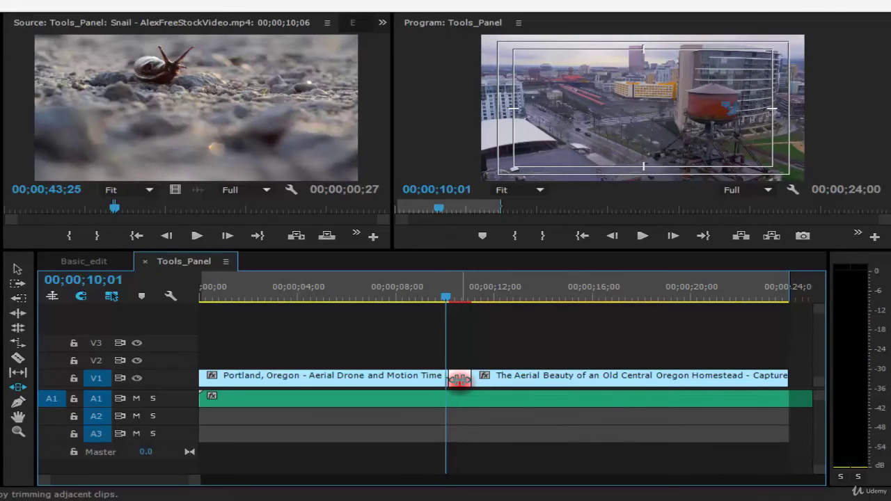
# - Slide the Snail clip earlier to about 8½ seconds and play it back from around 7 seconds
pyautogui.moveTo(459, 380); pyautogui.dragTo(417, 380)
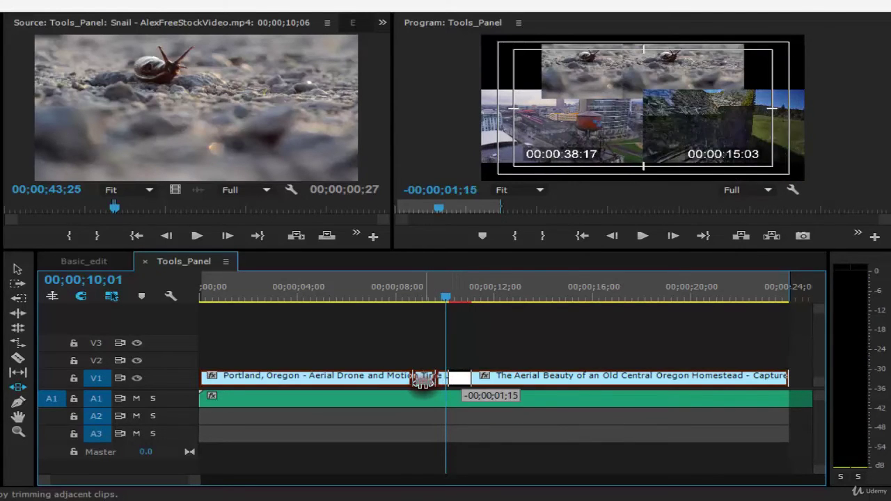
pyautogui.click(392, 287)
pyautogui.press('space')
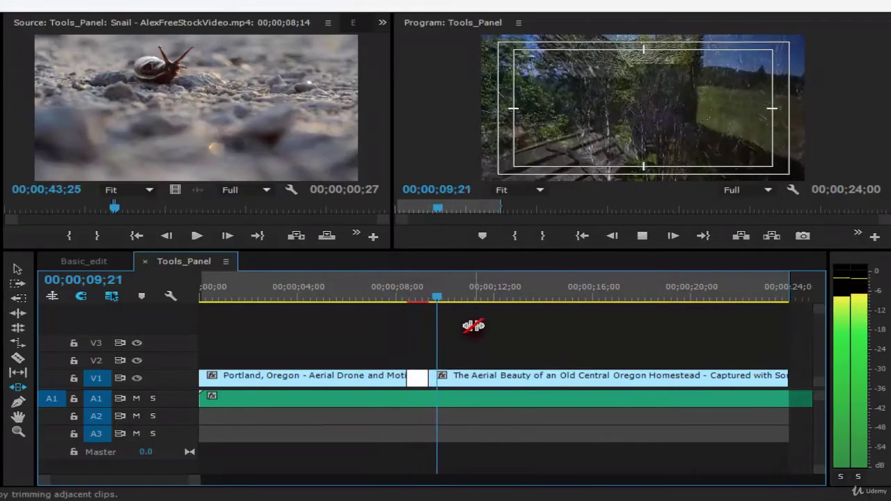
pyautogui.press('space')
pyautogui.click(398, 298)
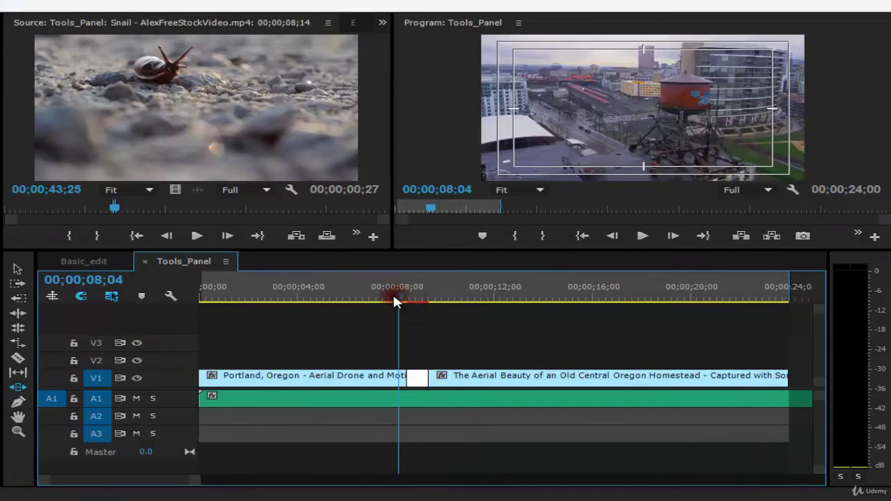
pyautogui.moveTo(394, 299); pyautogui.dragTo(385, 299)
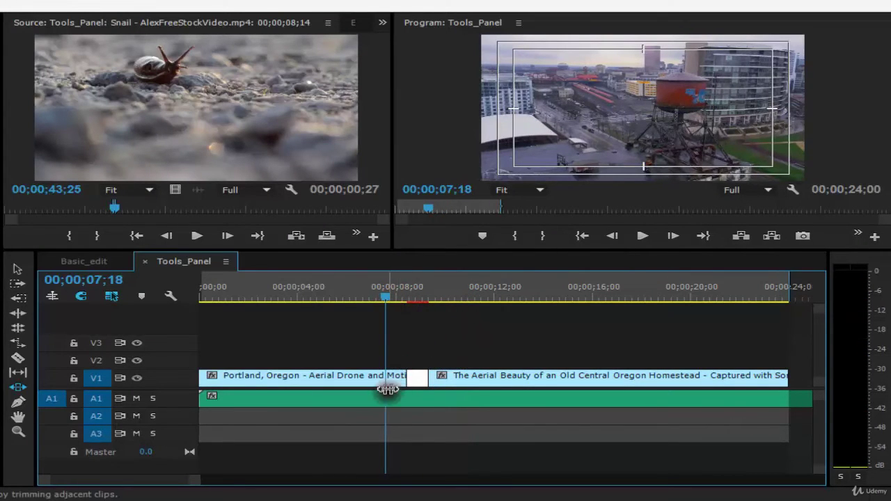
# - Scrub to 9;28, slide the Snail clip slightly later, and park the playhead at 8;21
pyautogui.moveTo(401, 305); pyautogui.dragTo(422, 298)
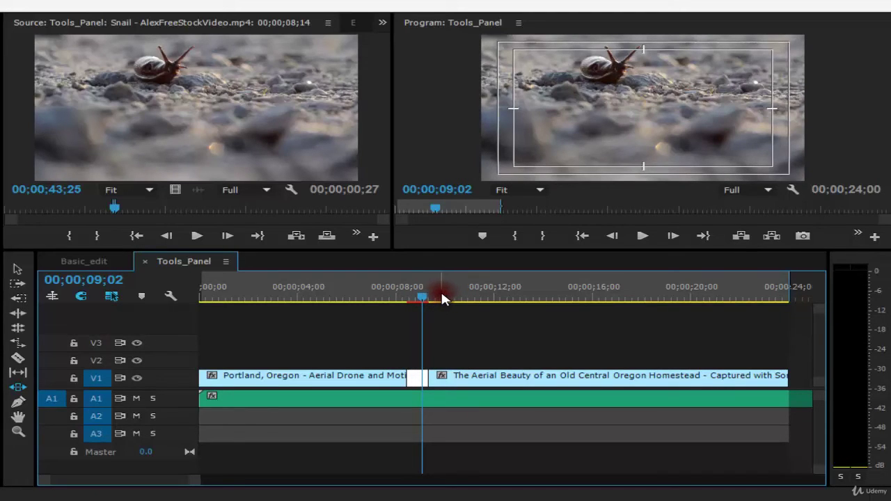
pyautogui.click(443, 295)
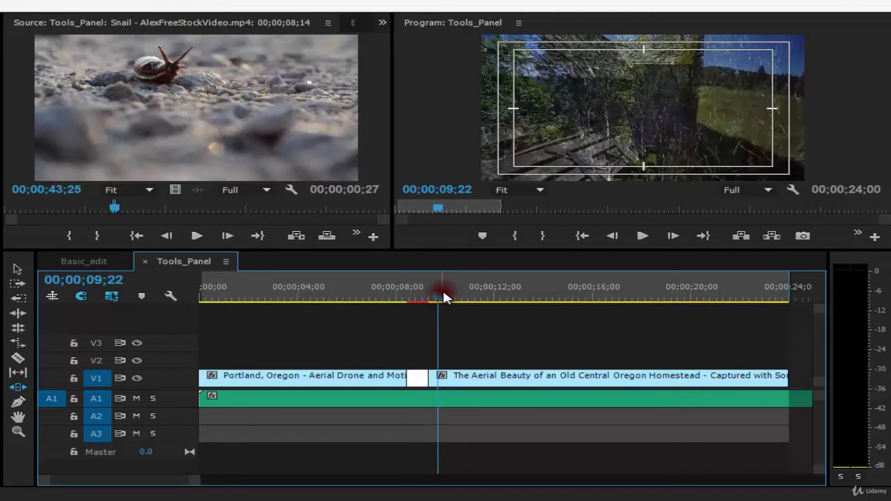
pyautogui.moveTo(440, 296); pyautogui.dragTo(446, 296)
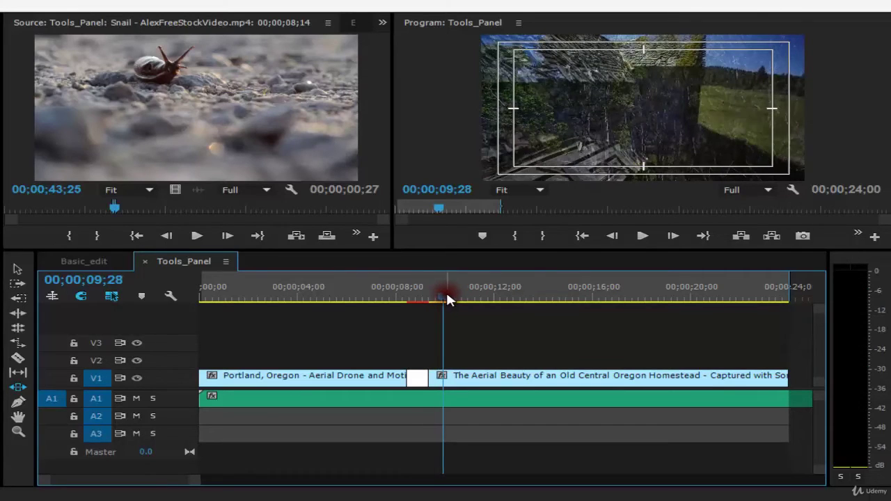
pyautogui.moveTo(423, 381); pyautogui.dragTo(459, 385)
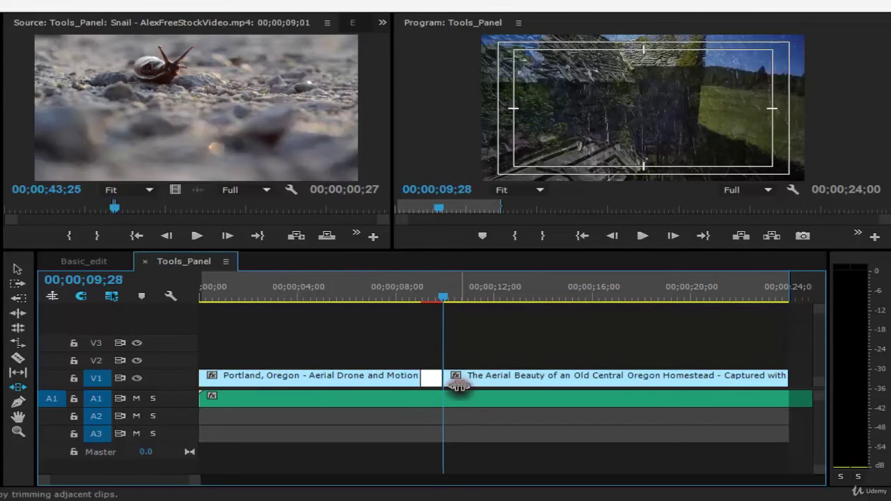
pyautogui.moveTo(436, 301); pyautogui.dragTo(413, 298)
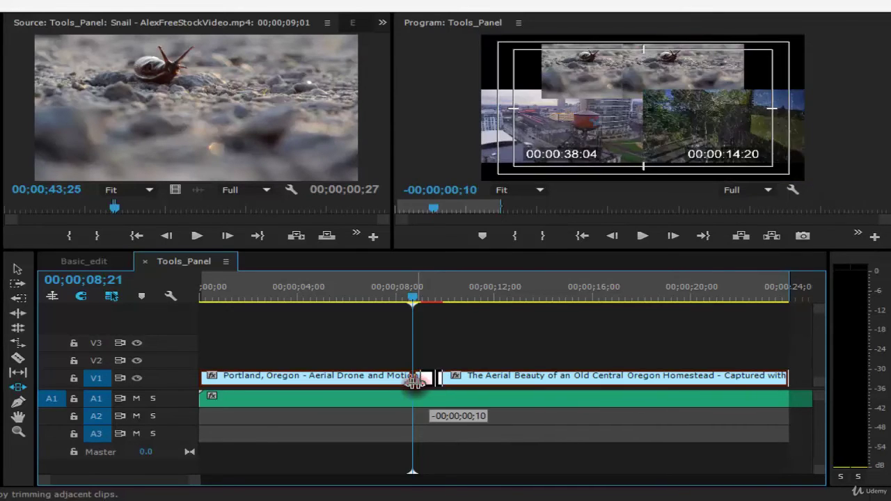
# - Slide the Snail clip much earlier, scrub the shortened Portland section near 4;12, and play it back
pyautogui.moveTo(427, 382); pyautogui.dragTo(332, 382)
pyautogui.click(307, 298)
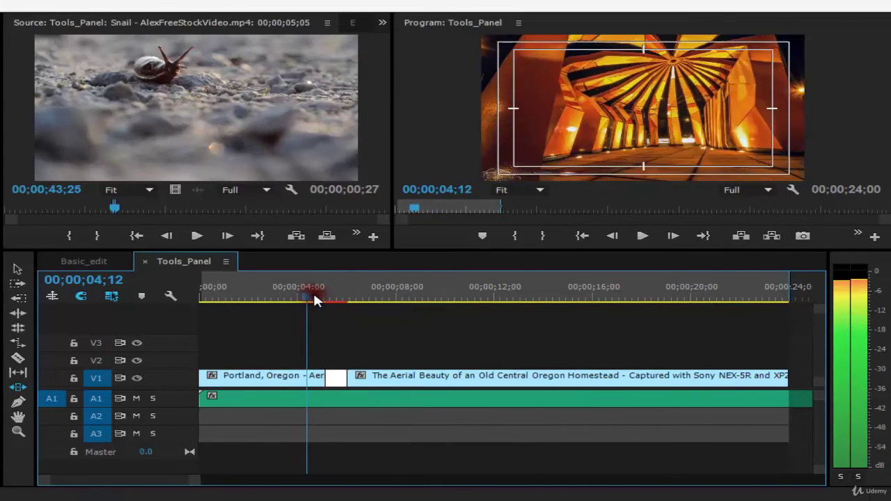
pyautogui.moveTo(307, 298); pyautogui.dragTo(311, 296)
pyautogui.click(642, 236)
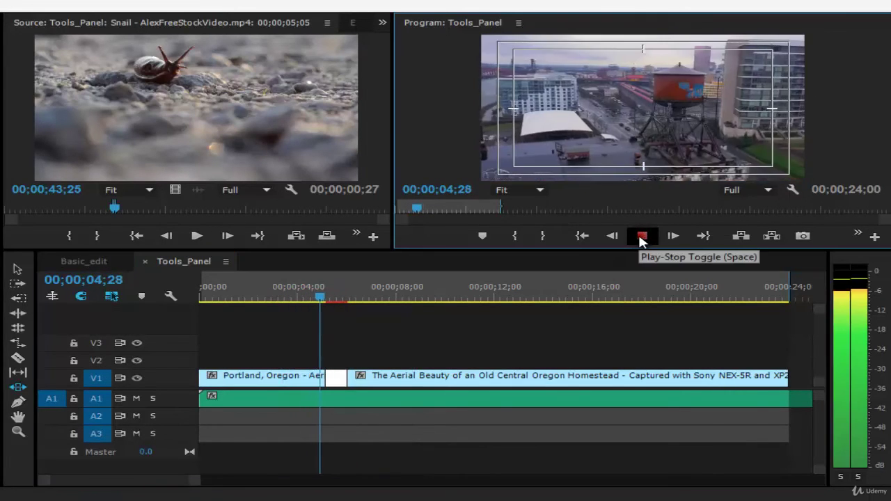
pyautogui.click(642, 236)
# - Slide the Snail clip another second earlier to near the 4-second mark and replay from the start
pyautogui.click(330, 380)
pyautogui.moveTo(331, 380); pyautogui.dragTo(306, 380)
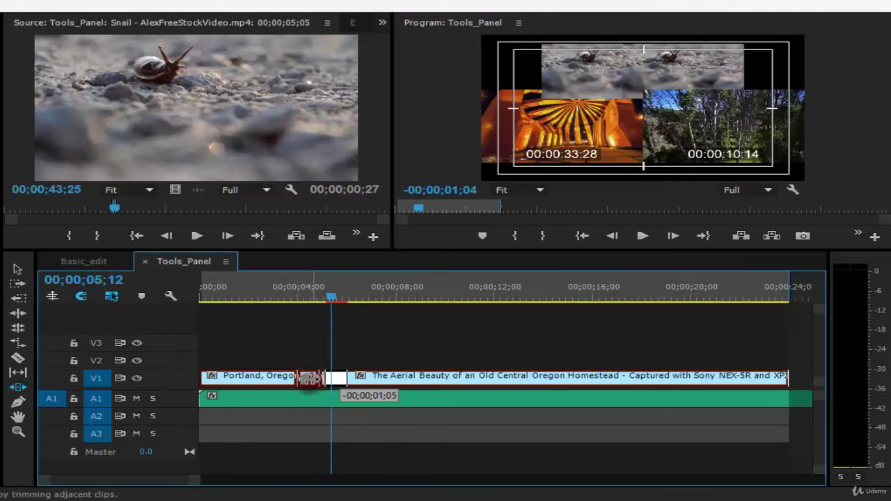
pyautogui.moveTo(269, 298); pyautogui.dragTo(201, 298)
pyautogui.click(641, 236)
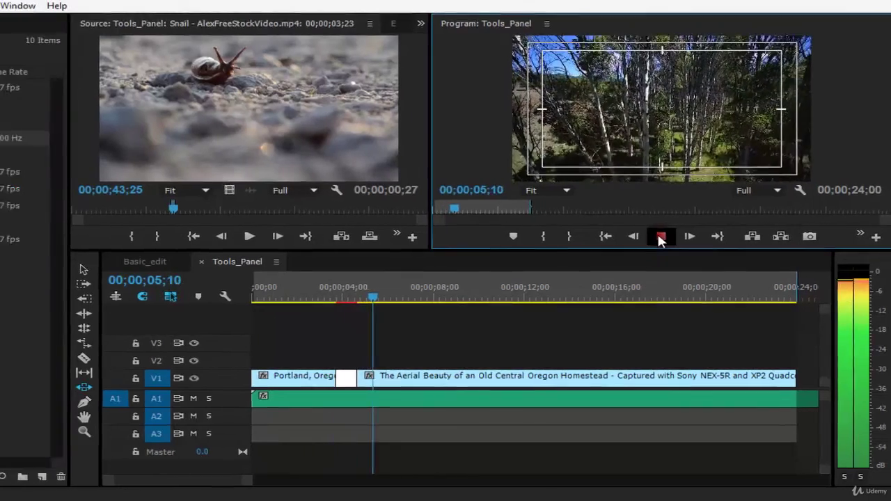
pyautogui.click(661, 238)
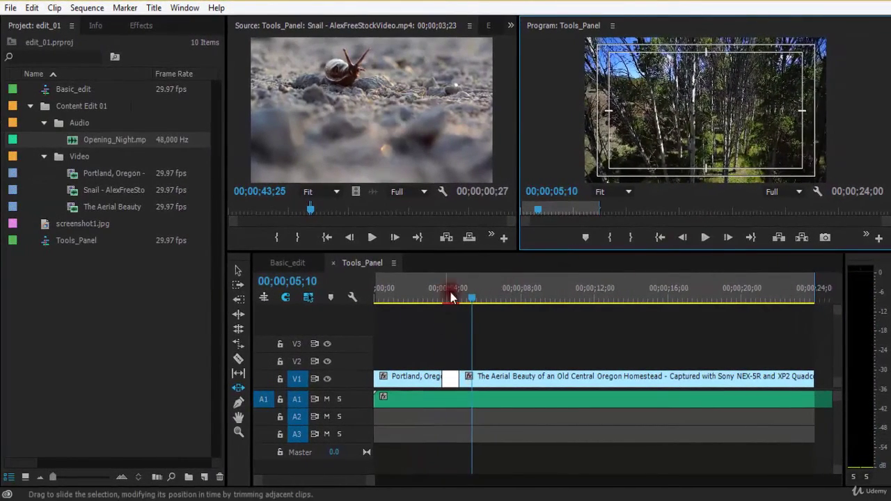
# - With the Selection Tool, load Portland in the Source monitor at the water-tower shot, then trim its out-point
pyautogui.click(451, 287)
pyautogui.press('v')
pyautogui.doubleClick(411, 398)
pyautogui.doubleClick(412, 375)
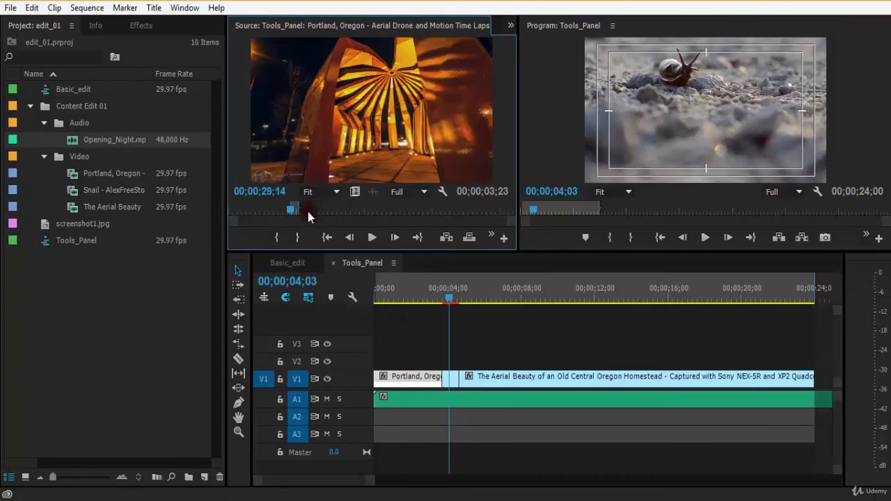
pyautogui.moveTo(292, 210); pyautogui.dragTo(305, 209)
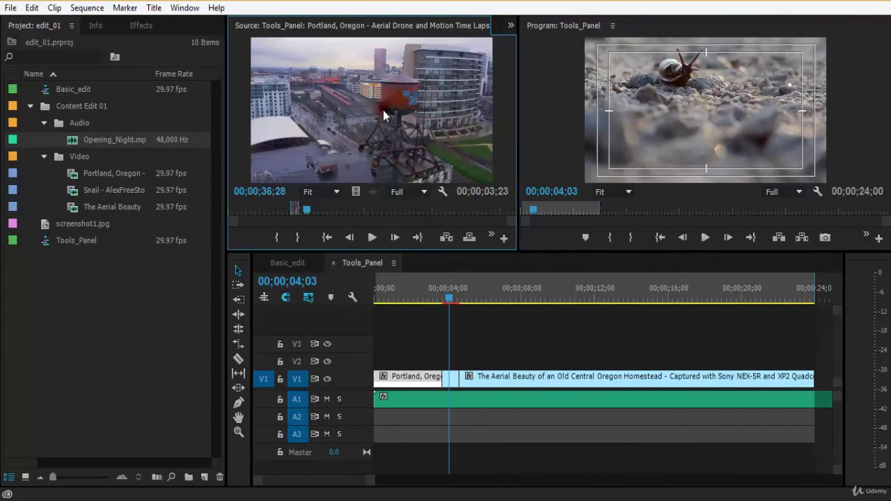
pyautogui.moveTo(443, 299)
pyautogui.mouseDown()
pyautogui.moveTo(432, 296)
pyautogui.moveTo(487, 298)
pyautogui.mouseUp()
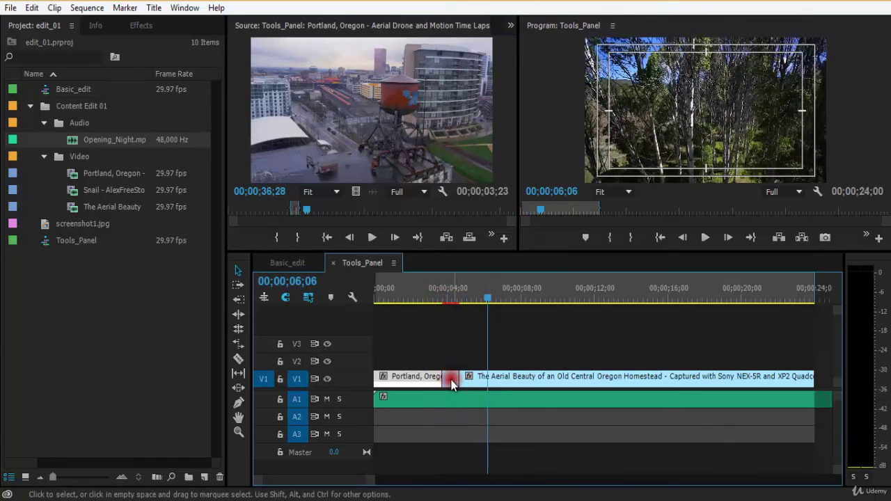
pyautogui.moveTo(452, 383); pyautogui.dragTo(441, 381)
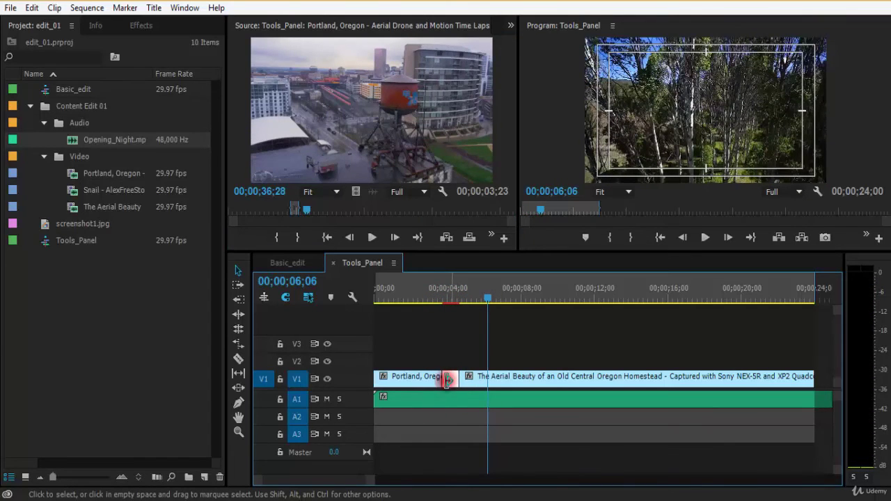
pyautogui.click(239, 390)
pyautogui.moveTo(463, 295); pyautogui.dragTo(448, 298)
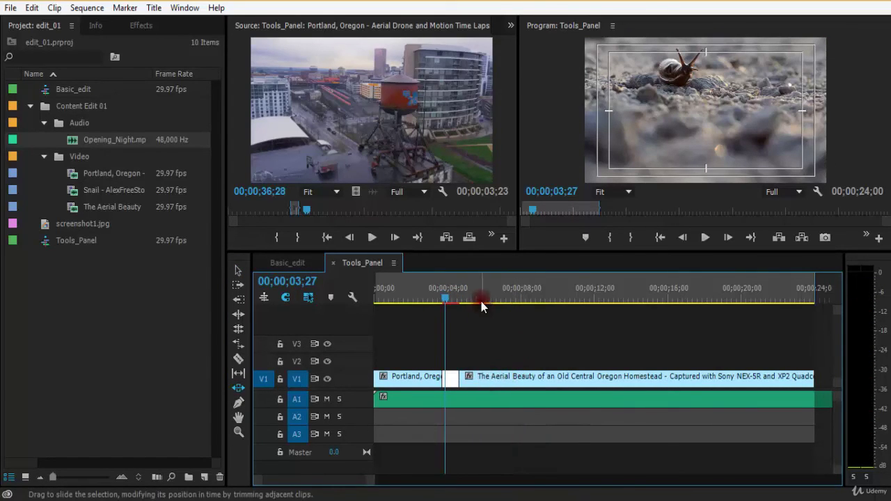
pyautogui.moveTo(476, 299); pyautogui.dragTo(465, 303)
pyautogui.press('space')
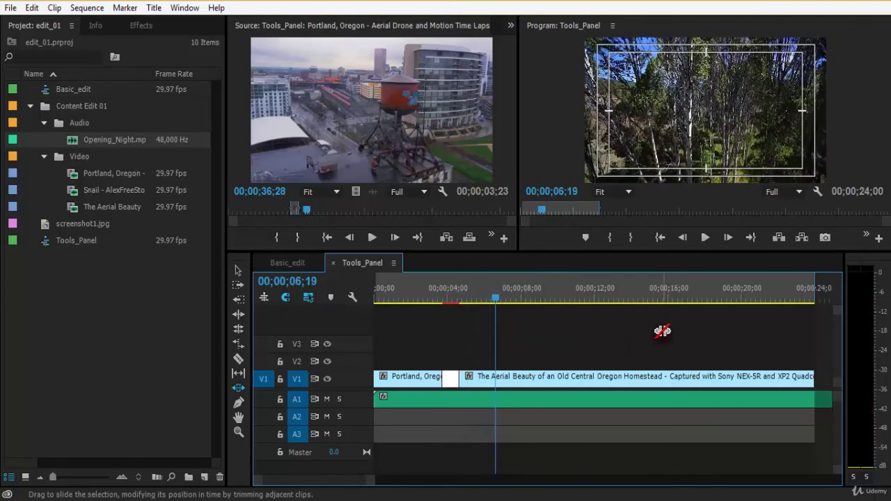
pyautogui.press('space')
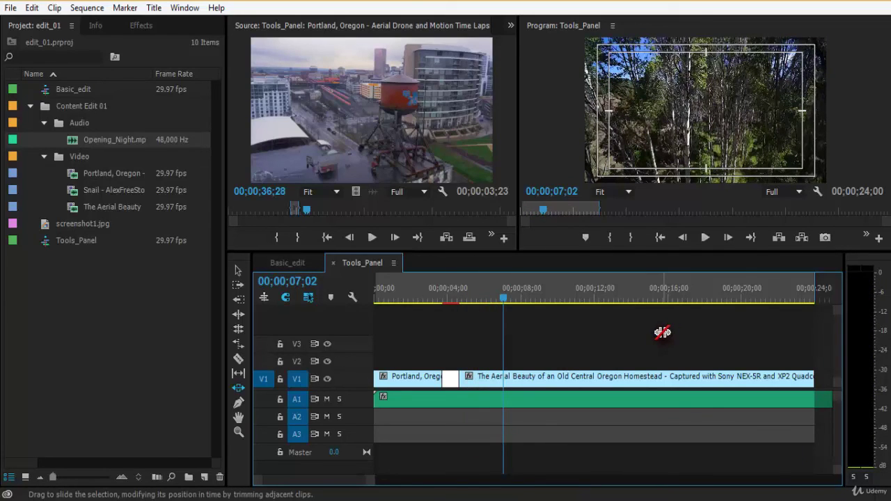
pyautogui.press('space')
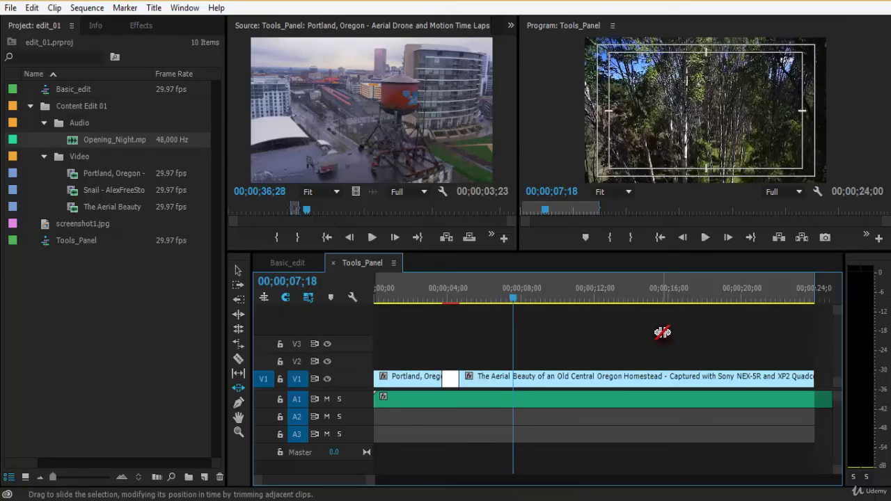